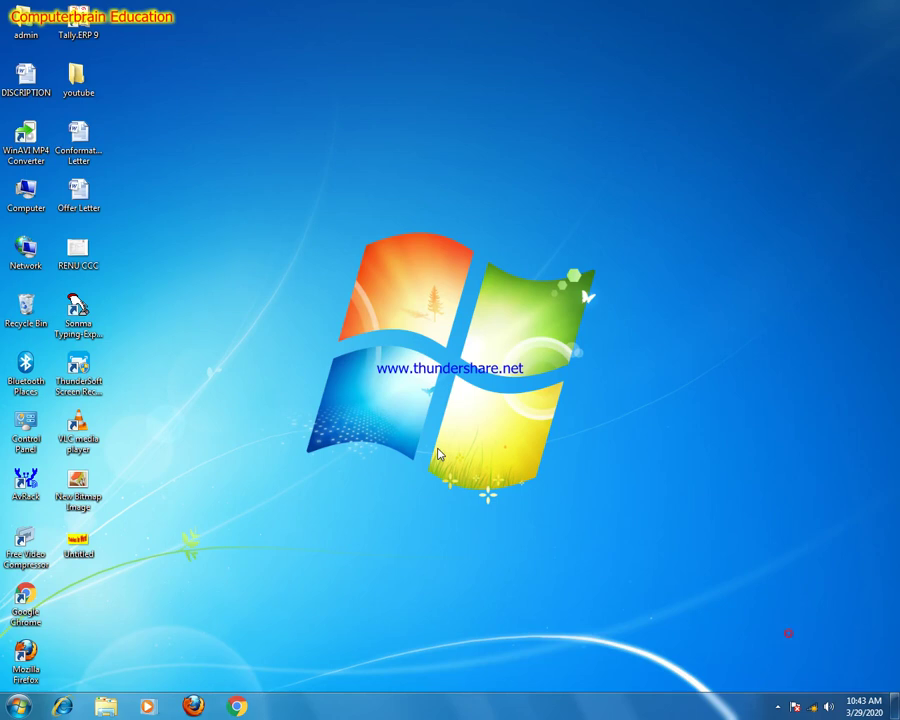
Launch Word 2007 with a blank Document1 and bring up the Page Layout ribbon
click(777, 707)
click(777, 707)
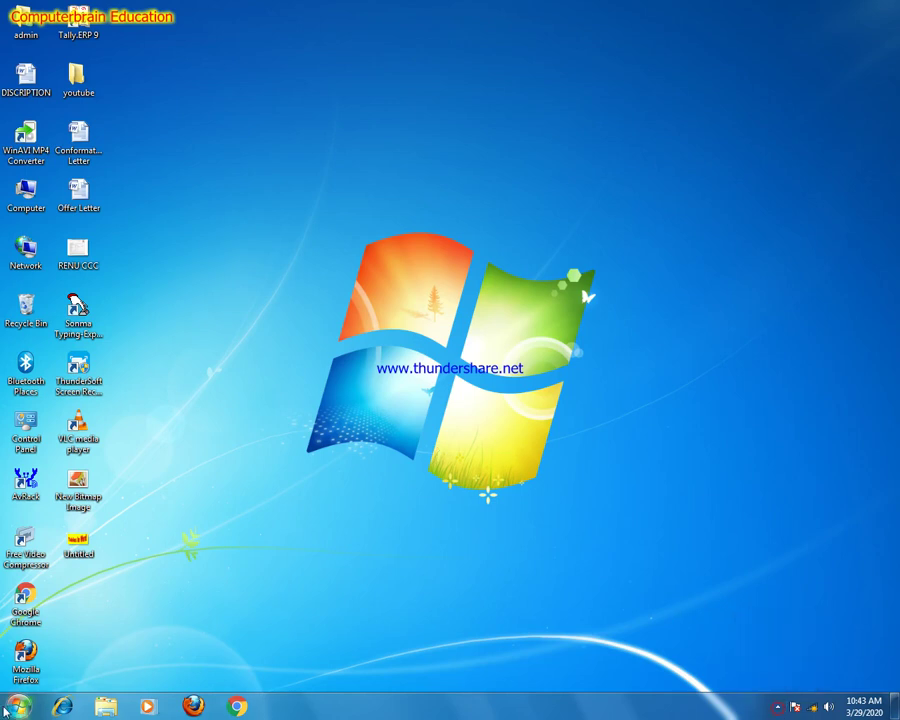
click(18, 706)
click(113, 375)
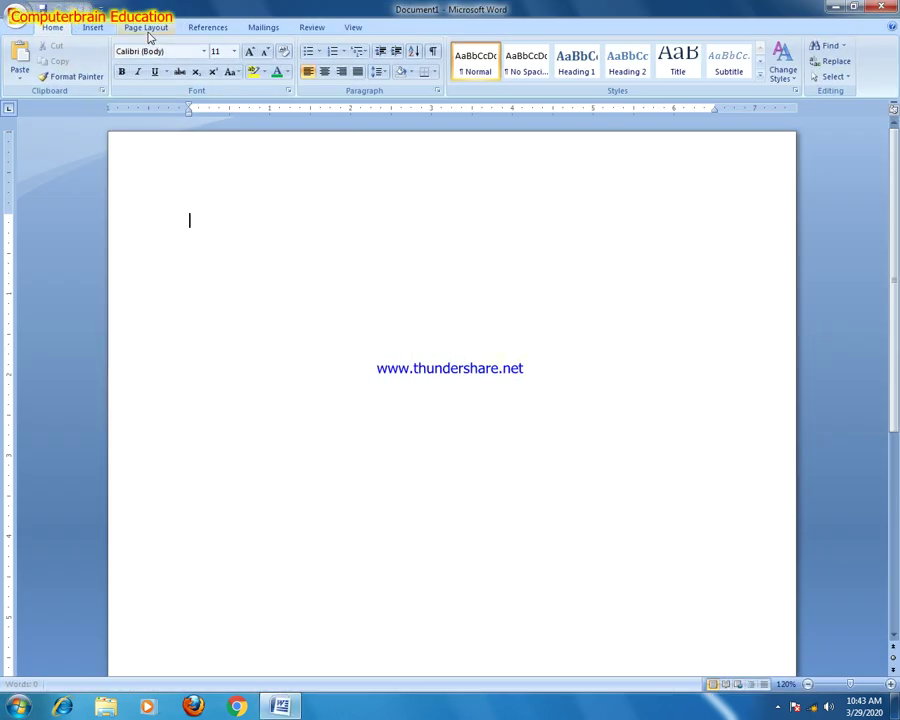
click(147, 30)
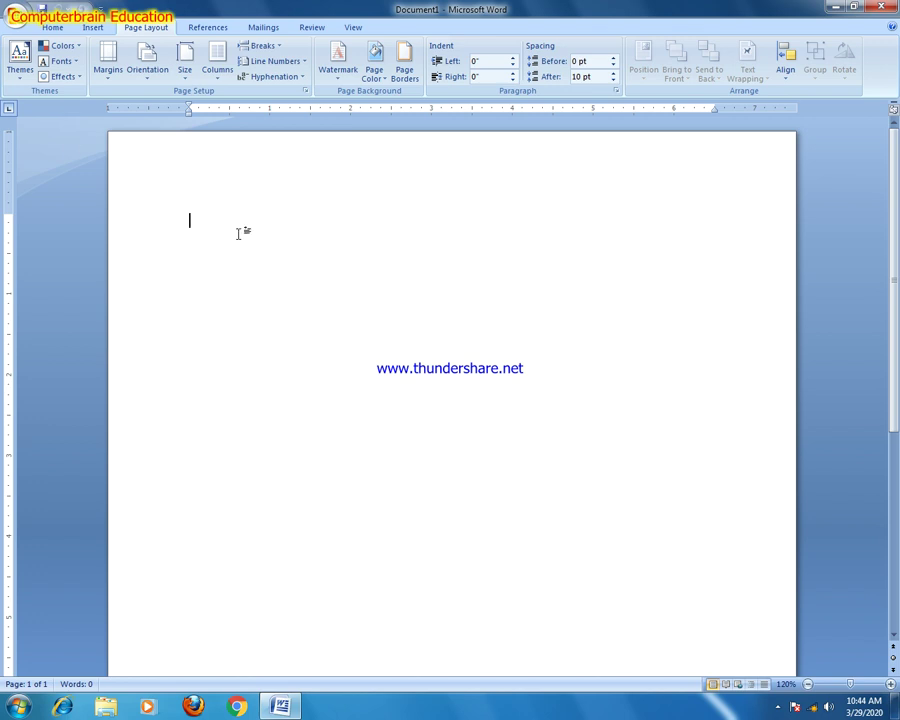
Type the heading SUPERCOMPUTER with a generated sample paragraph below it
text(=)
key(BackSpace)
text(SUPERCOM)
text(PUTER)
key(Return)
text(=RAN)
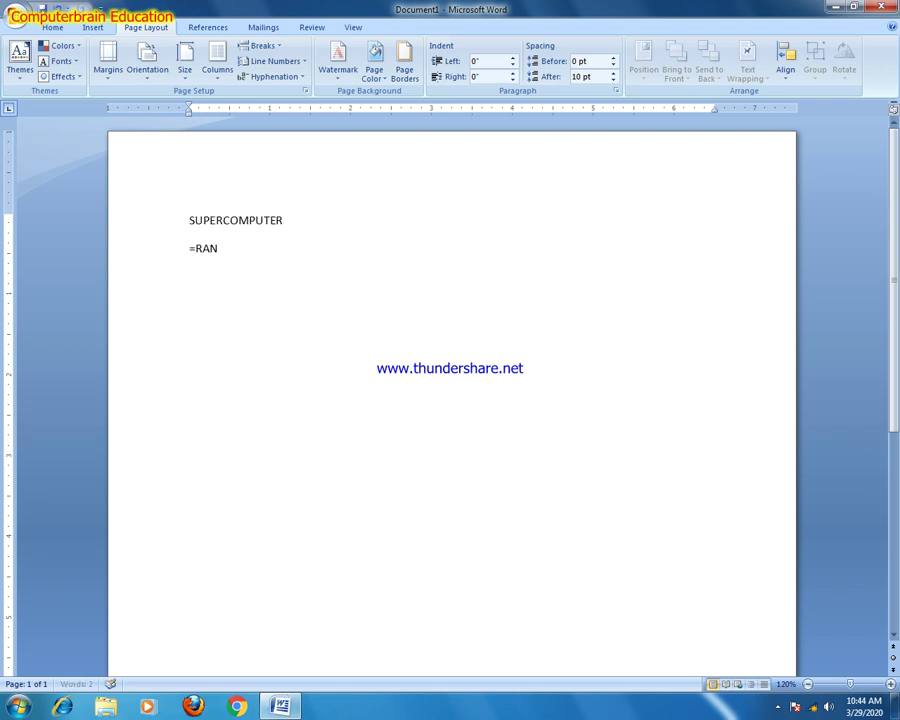
text((1))
key(Return)
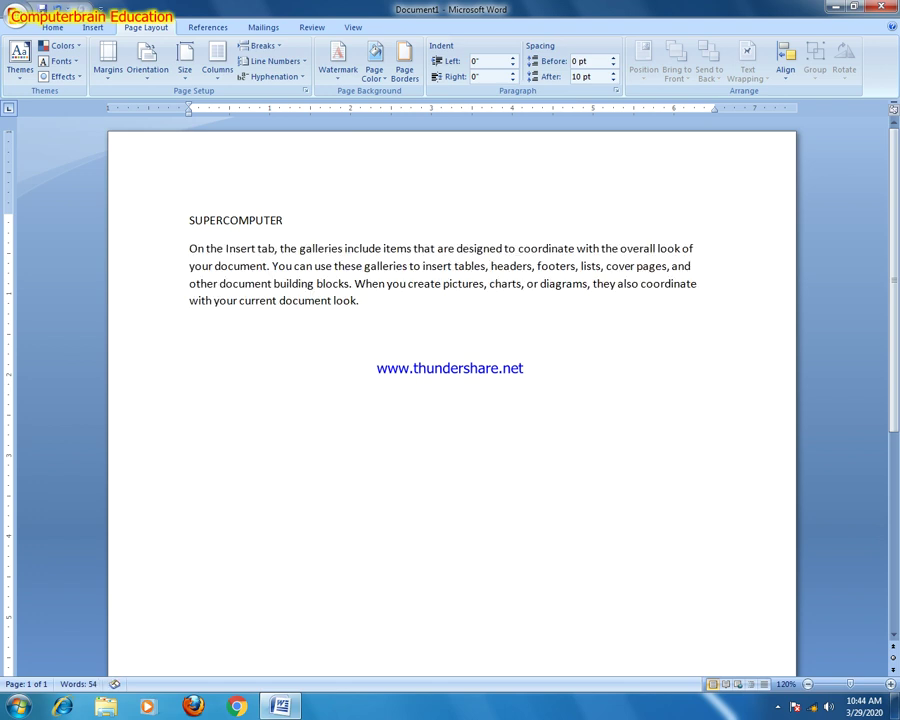
Add the heading MICRO COMPUTER followed by a =RAND(1) sample paragraph
text(MICRO COMPUTER)
key(Return)
text(=RAND(1))
key(Return)
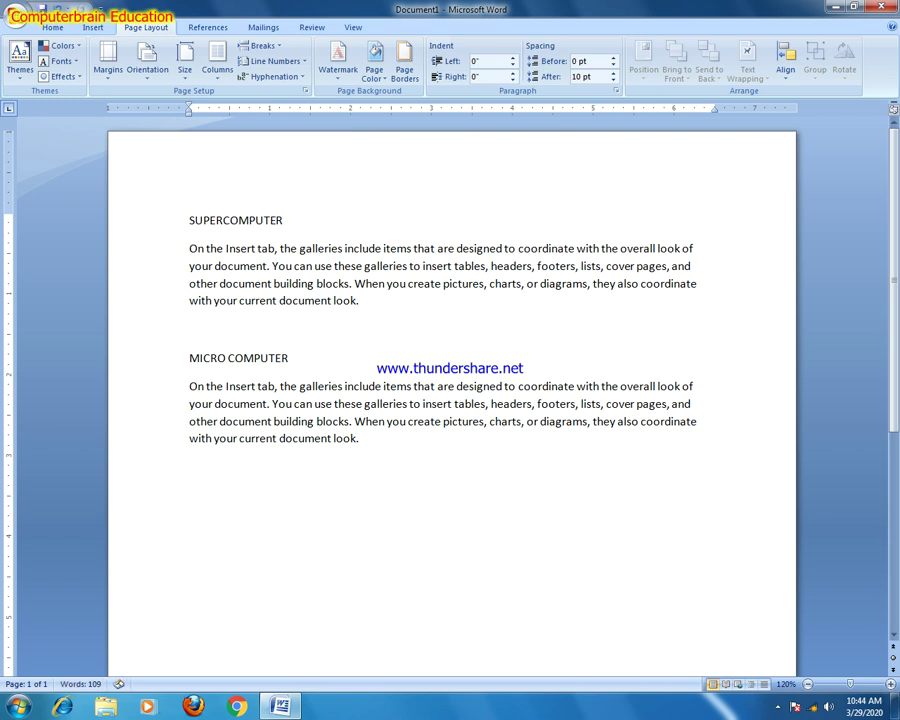
Add the heading MINI COMPUTER followed by a =RAND(1) sample paragraph
text(MINI COMPUTER)
key(Return)
text(=RAND(1))
key(Return)
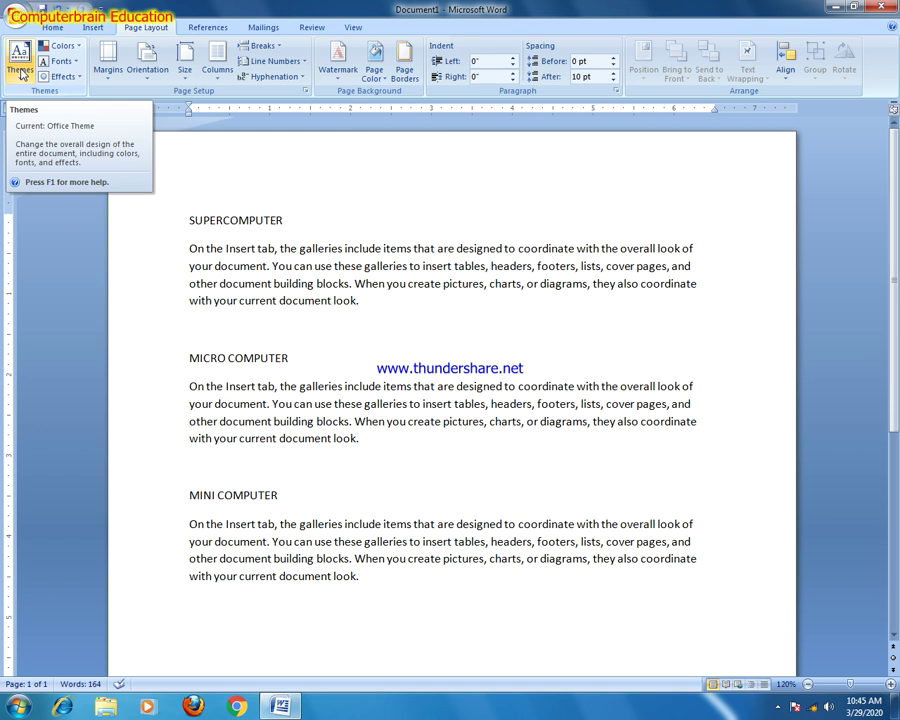
click(20, 70)
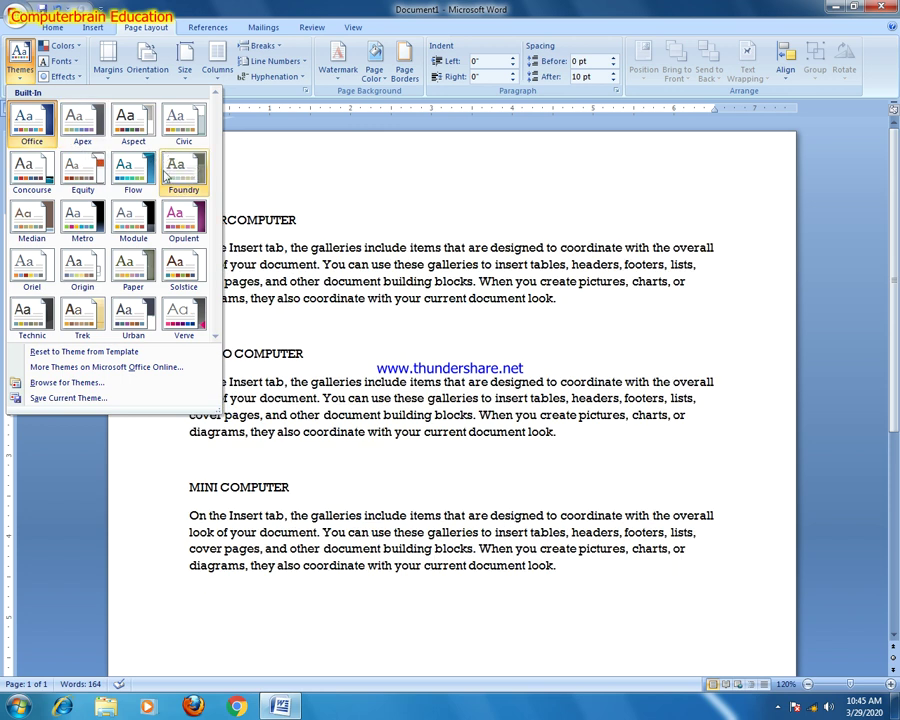
click(268, 168)
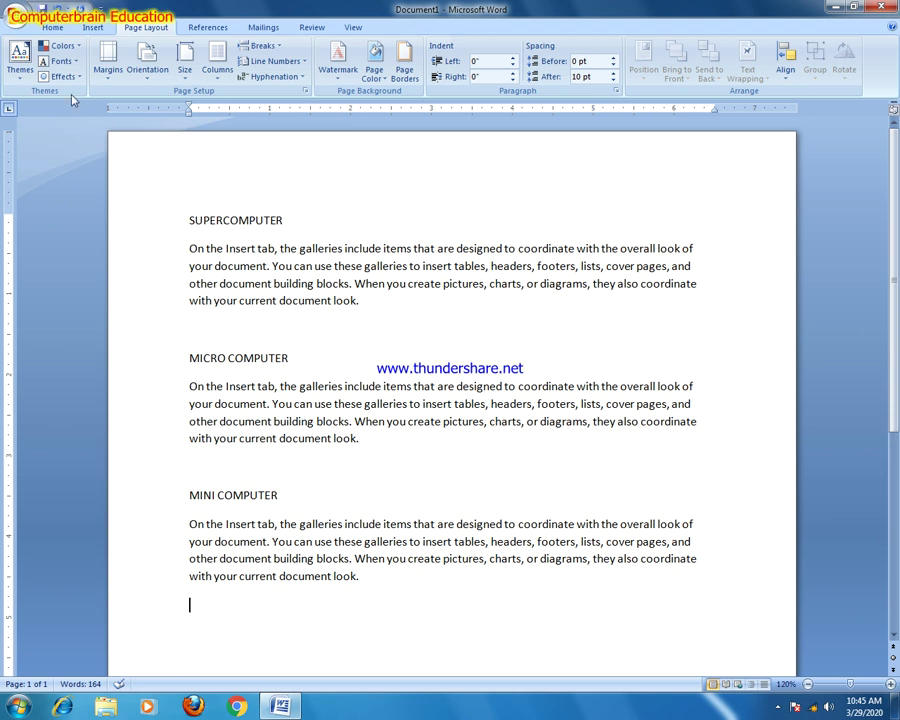
click(52, 27)
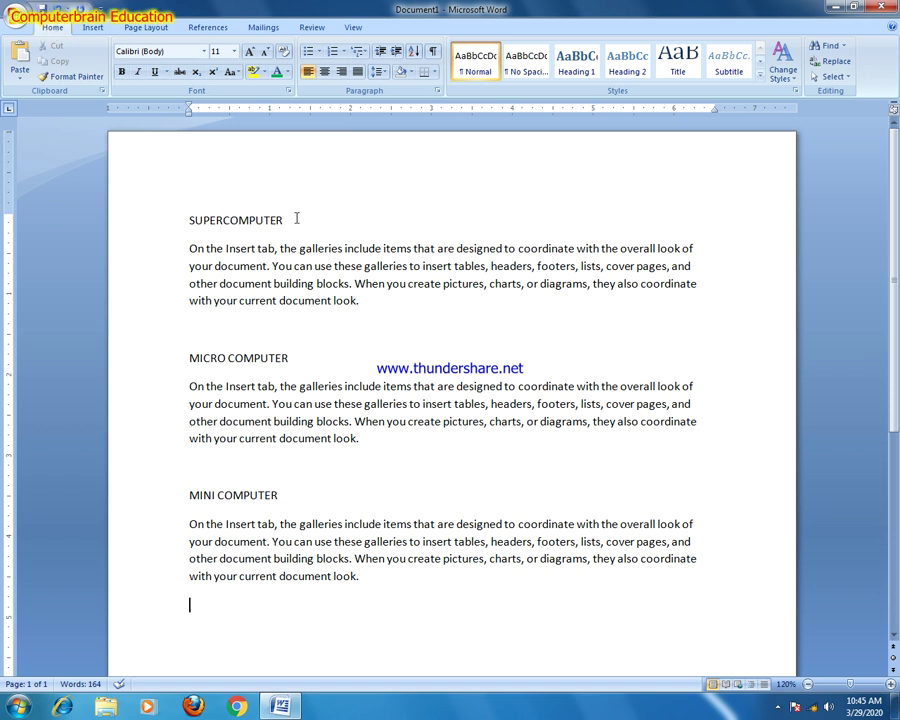
Apply the Heading 1 style to SUPERCOMPUTER, MICRO COMPUTER and MINI COMPUTER
drag(292, 218, 183, 217)
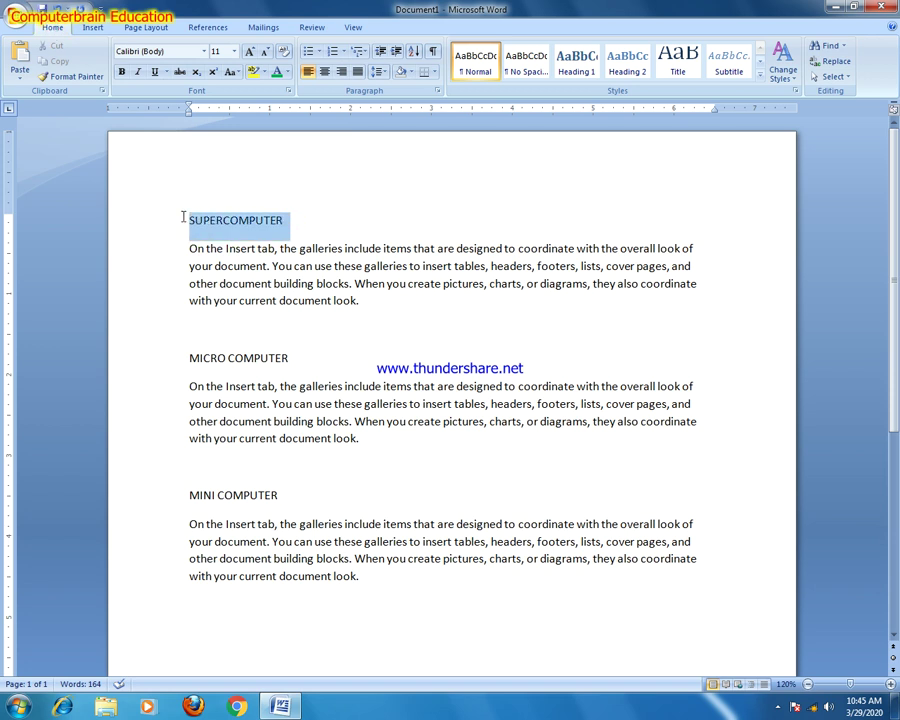
click(396, 200)
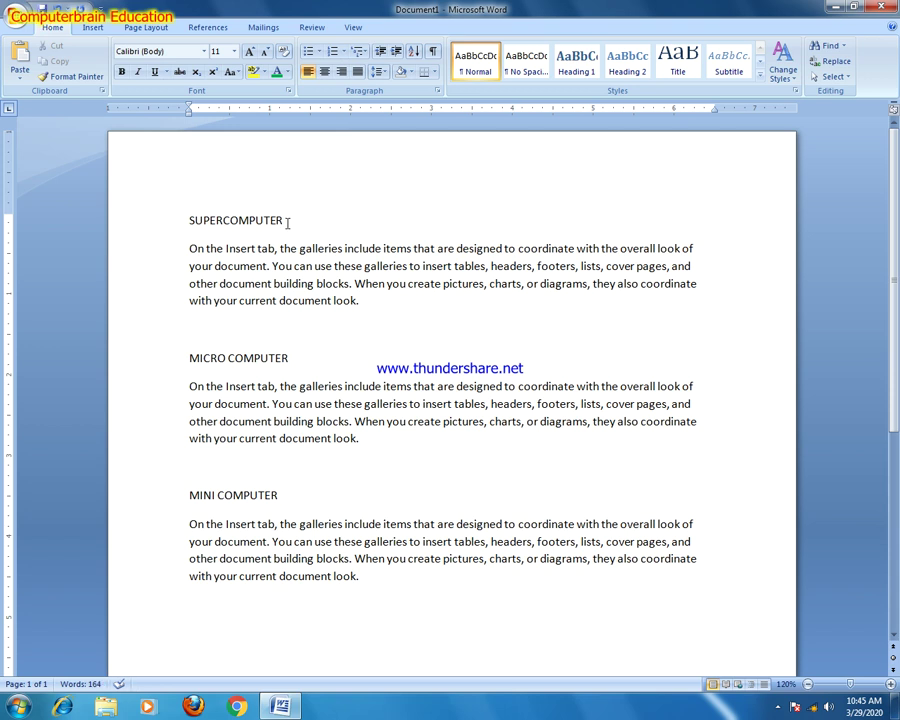
drag(287, 220, 185, 221)
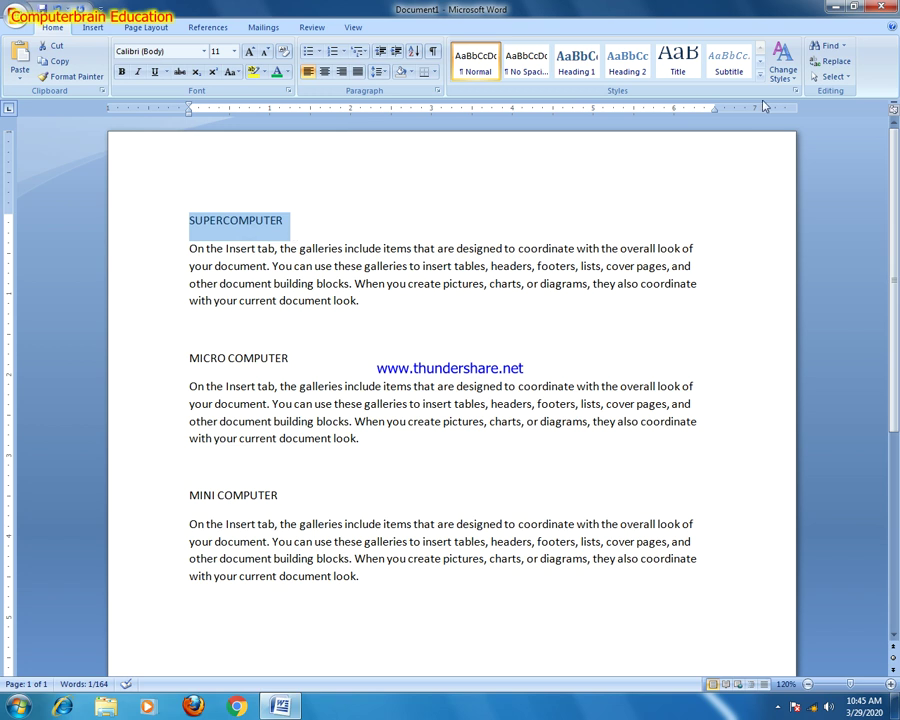
click(580, 63)
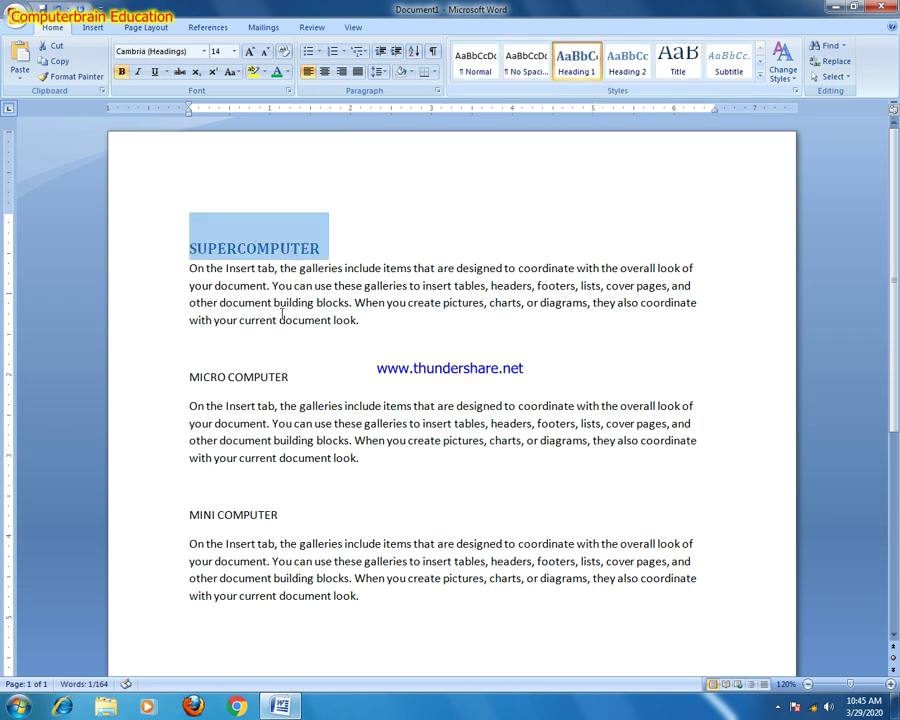
drag(292, 378, 176, 373)
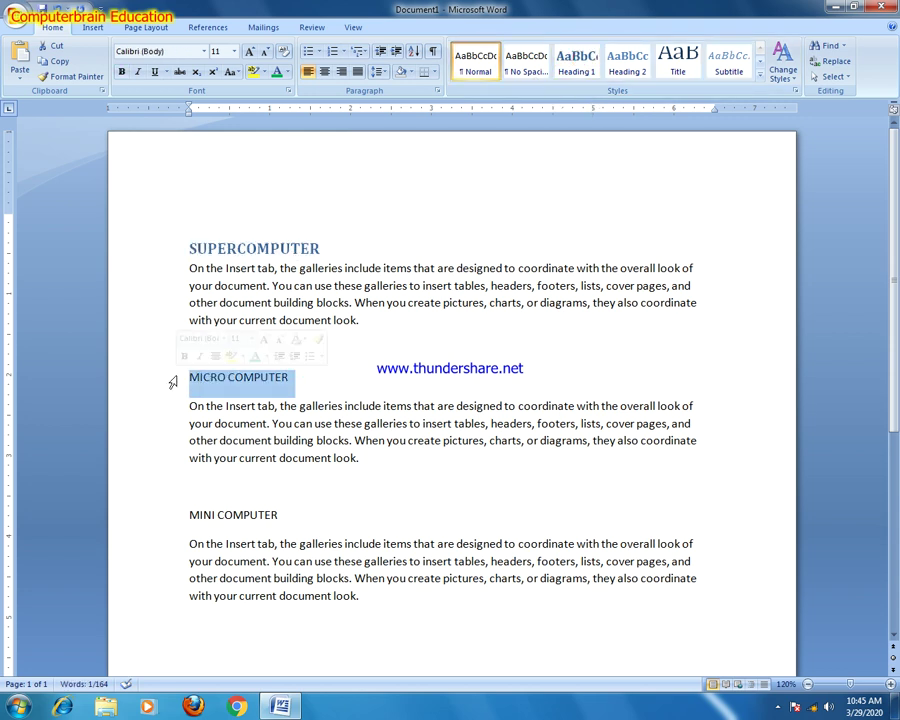
click(577, 66)
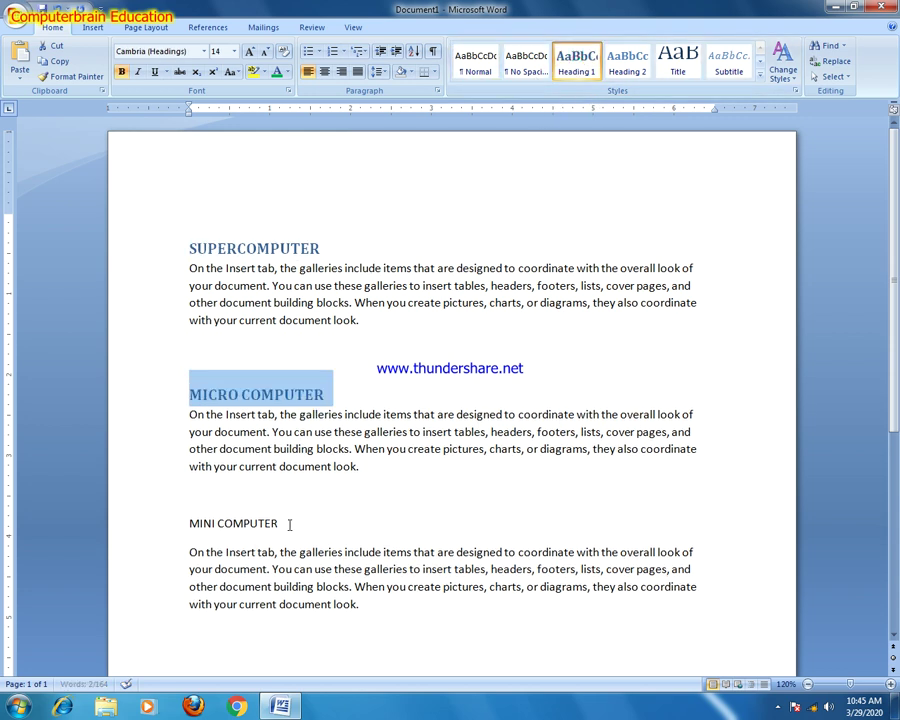
drag(288, 520, 144, 516)
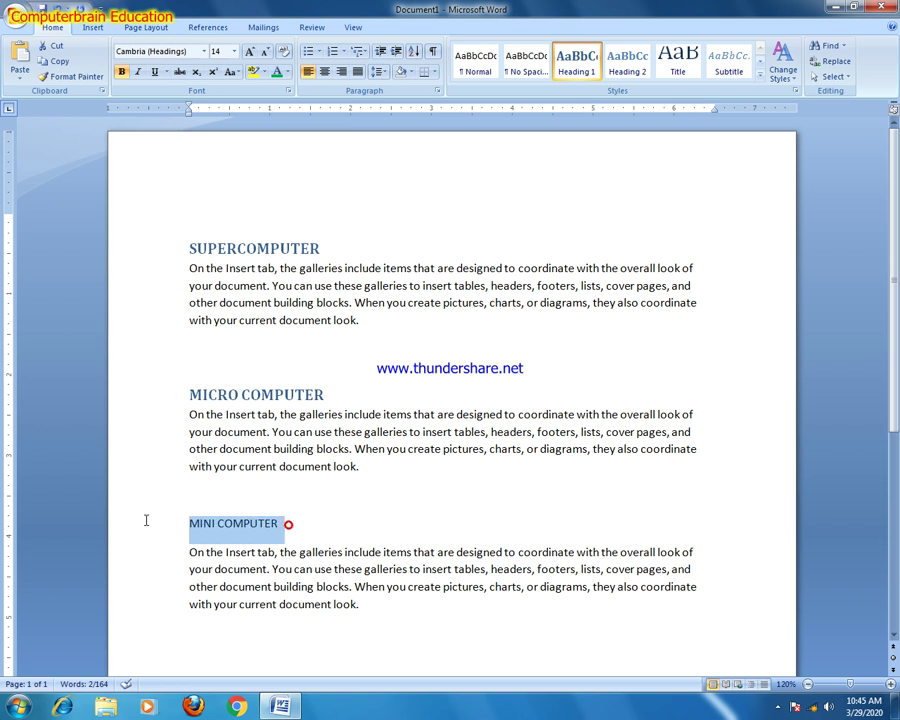
click(577, 63)
click(406, 352)
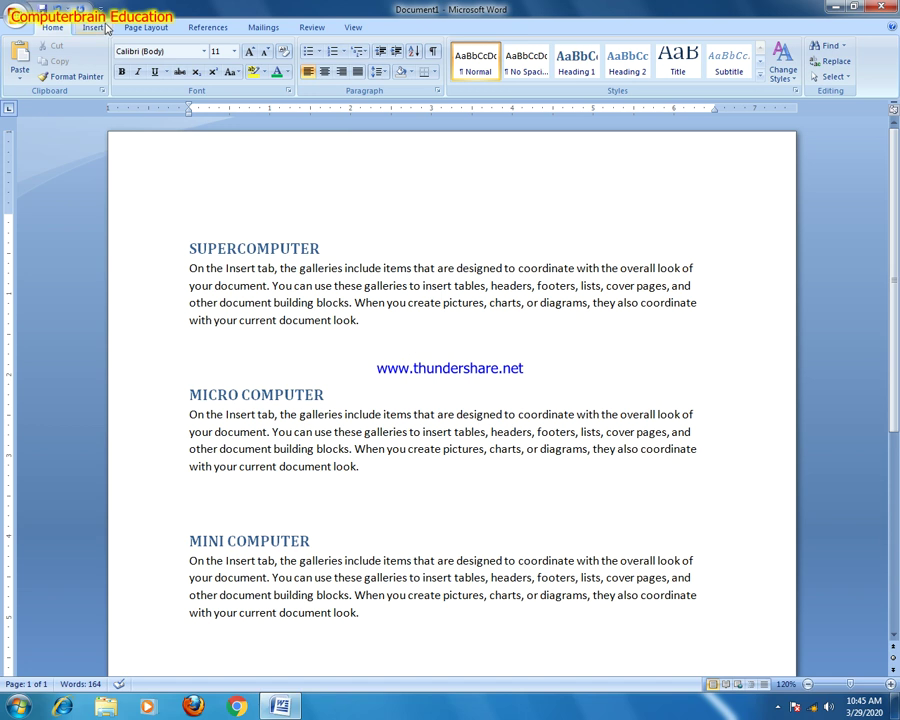
click(145, 28)
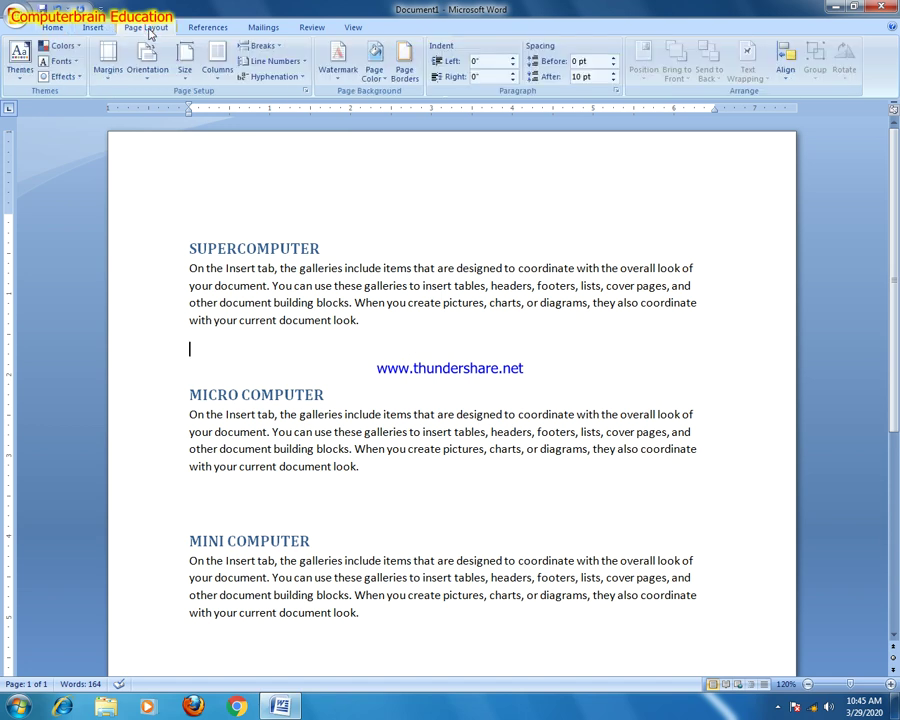
Apply the Oriel theme so the headings turn orange in a serif font
click(18, 68)
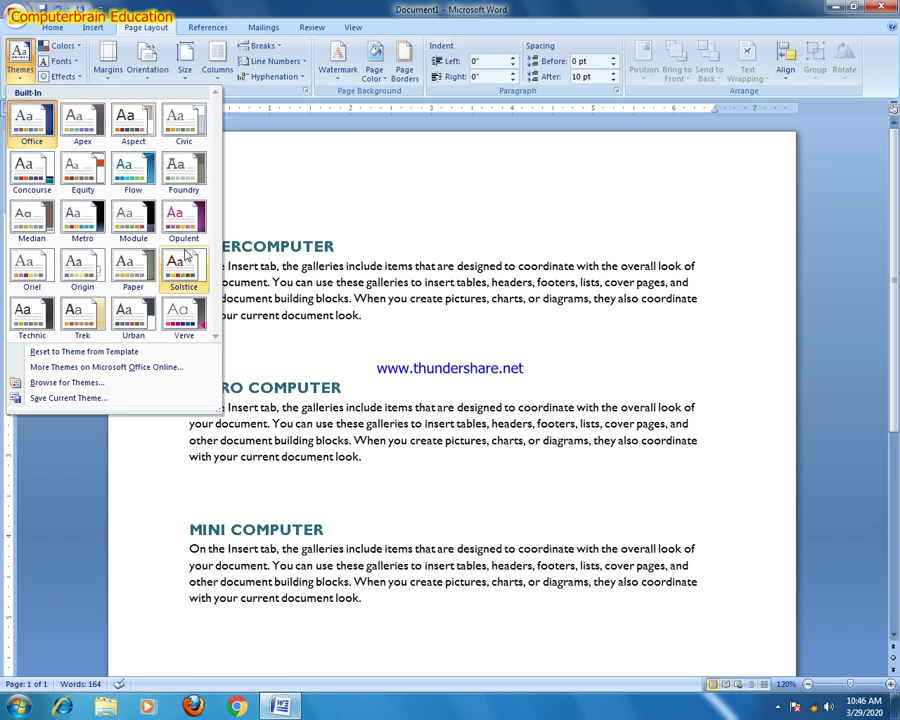
click(50, 277)
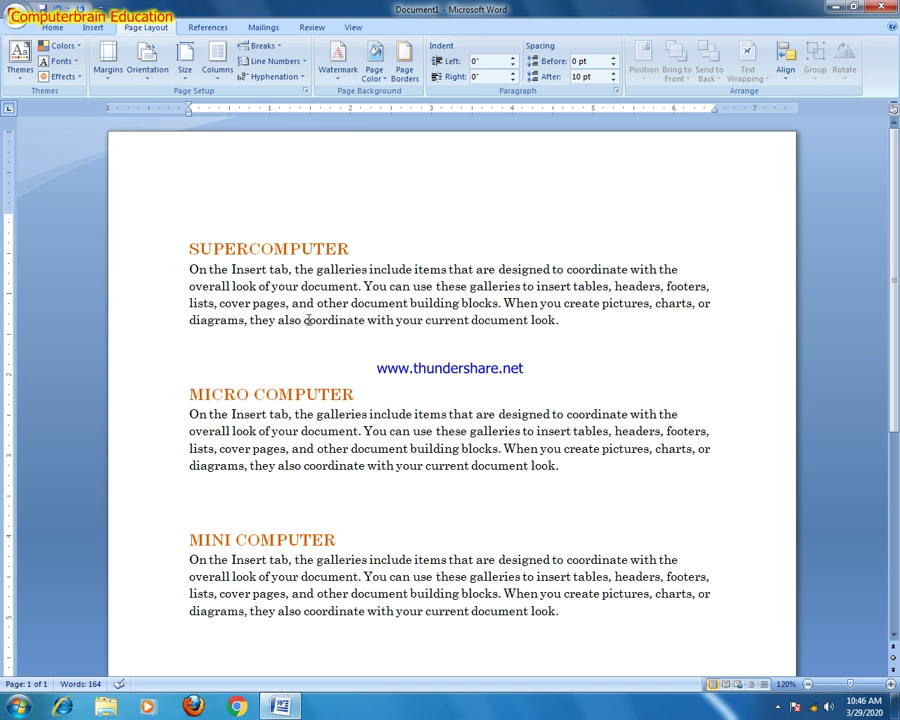
Switch the theme colours to Opulent, making the headings magenta-red
click(79, 51)
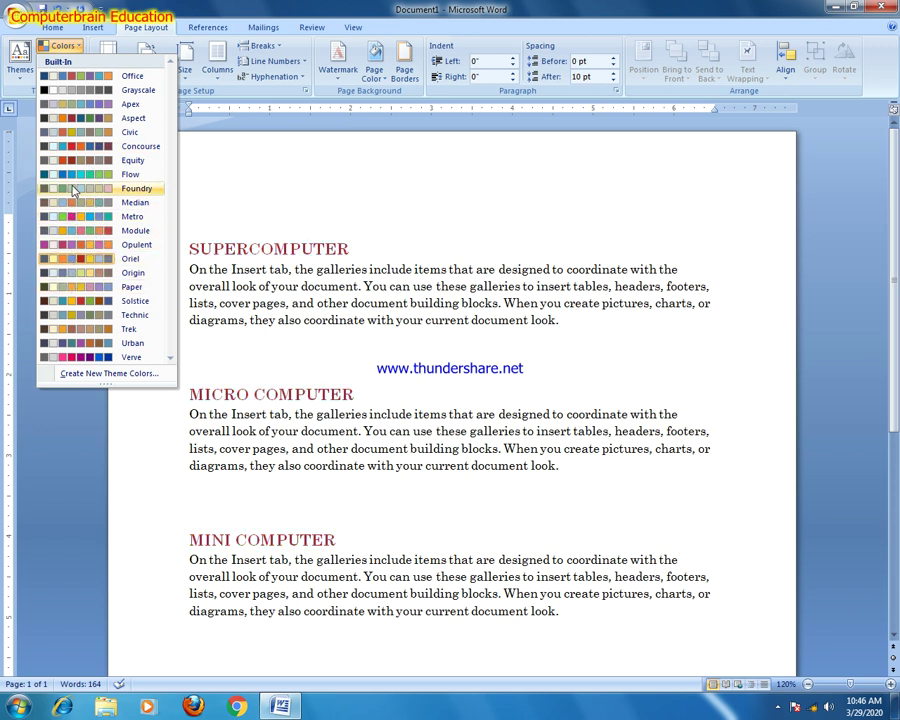
click(61, 250)
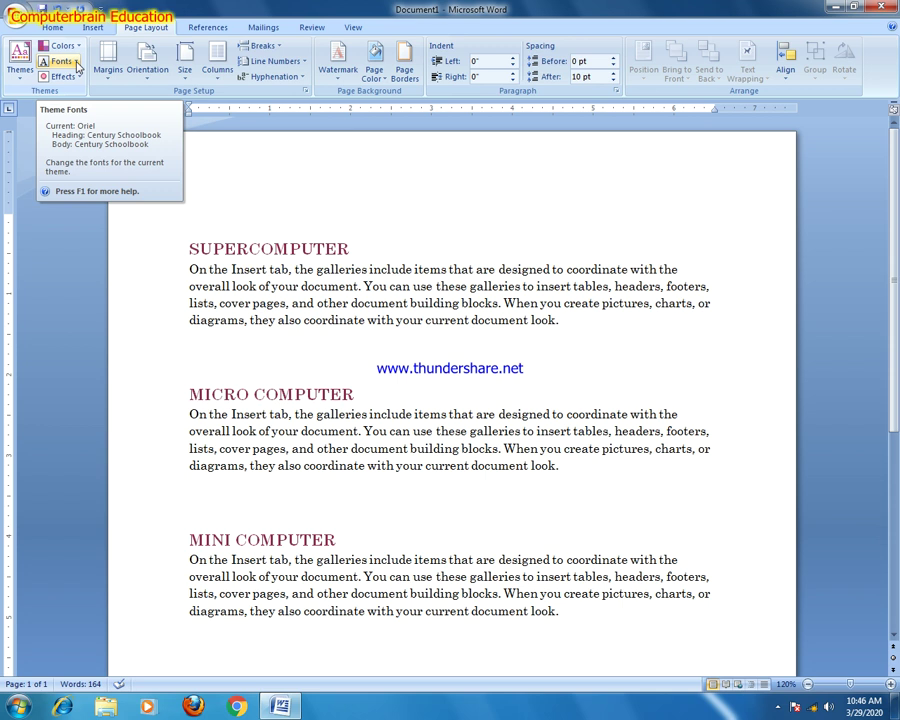
click(76, 64)
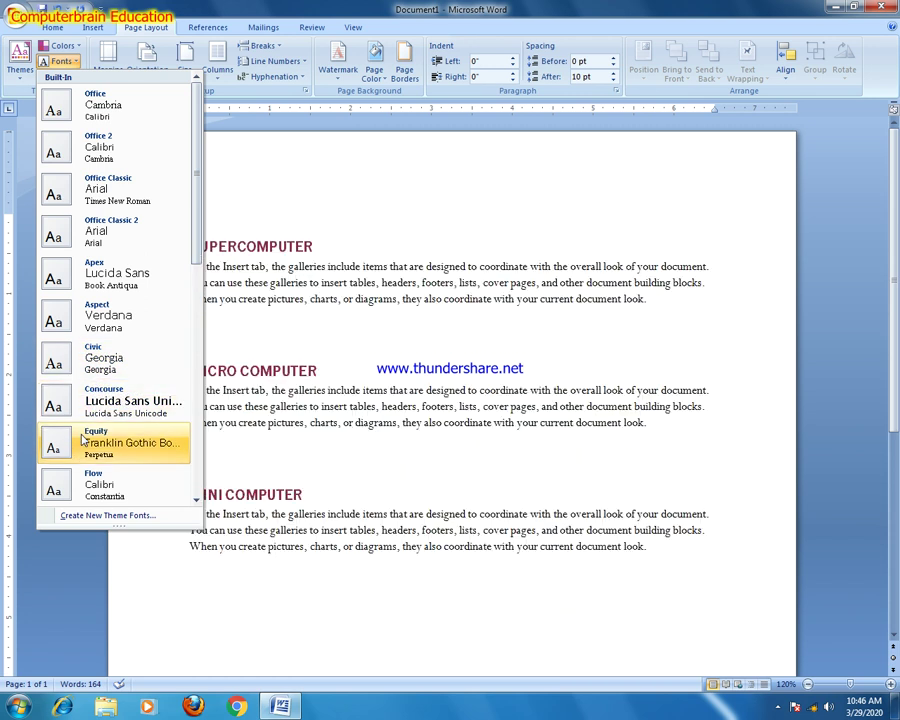
Set the theme fonts to Civic (Georgia)
drag(194, 238, 200, 480)
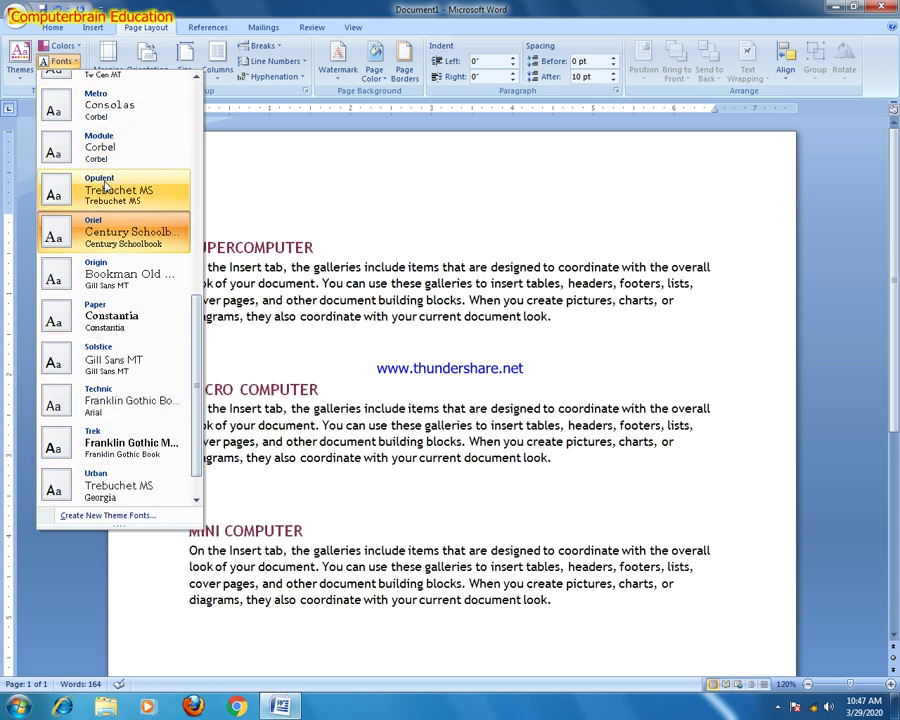
scroll(195, 322, up, 3)
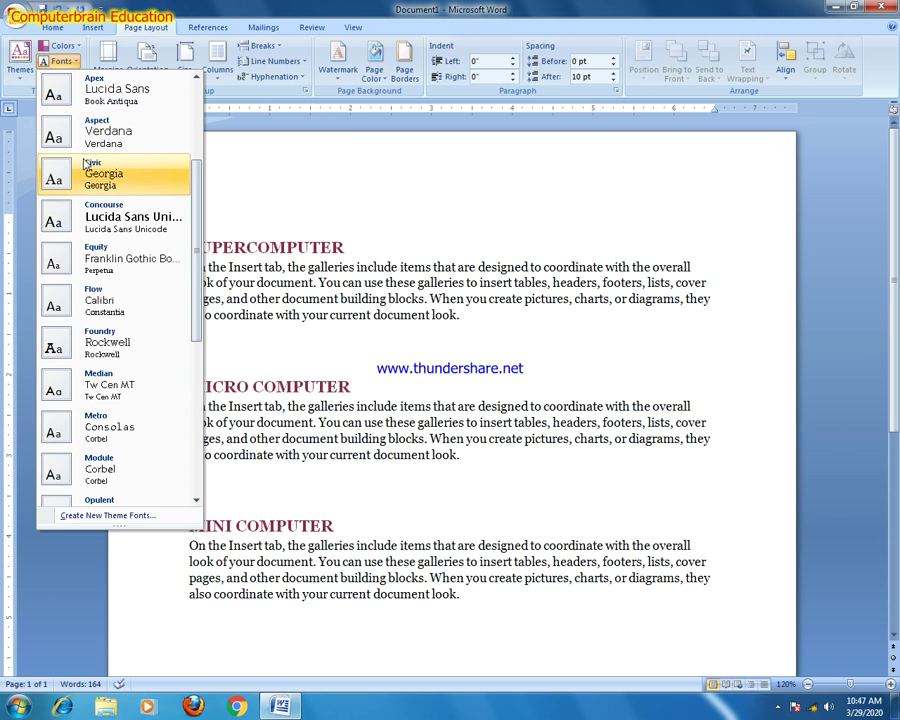
click(86, 165)
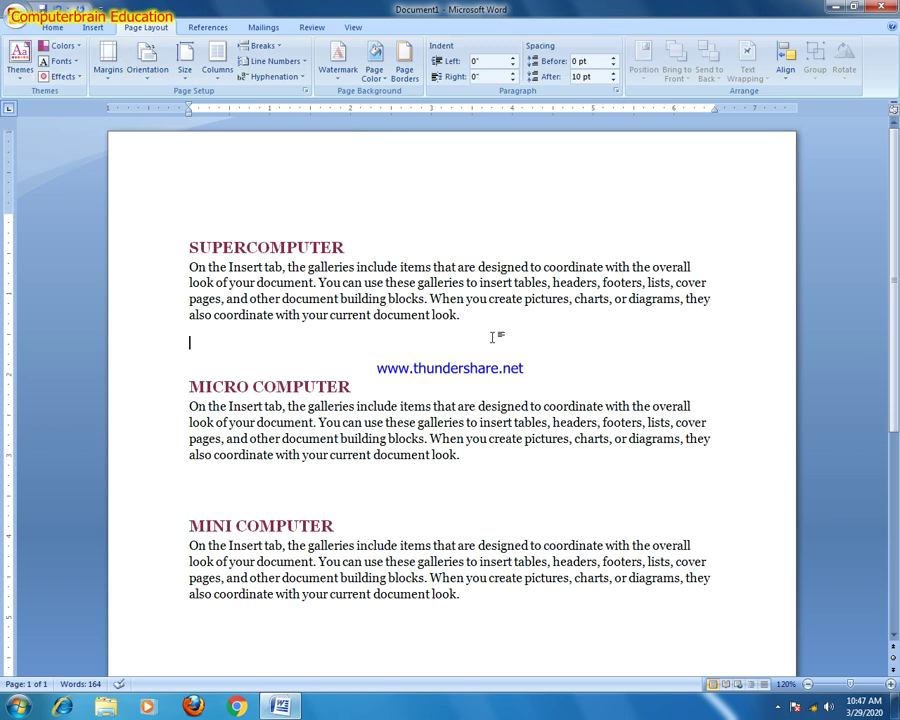
click(12, 15)
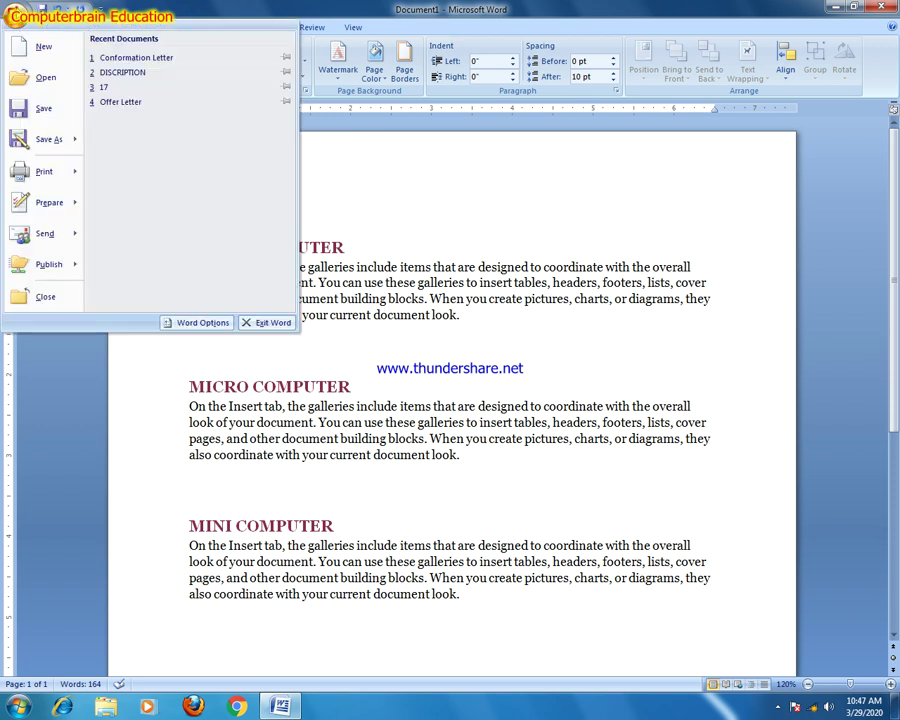
mouse_move(44, 171)
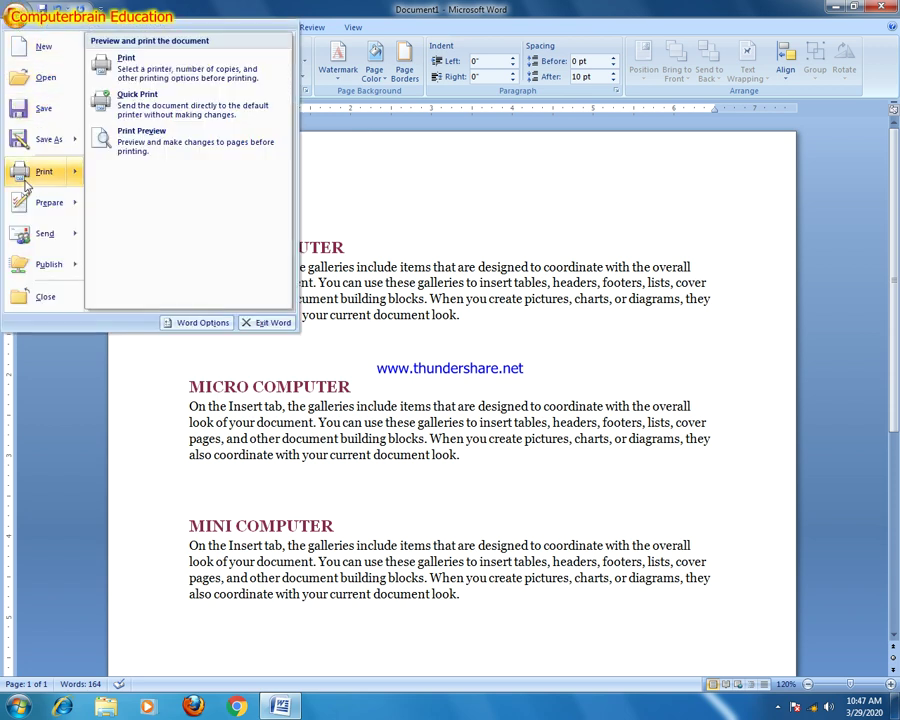
click(162, 145)
click(374, 232)
click(490, 64)
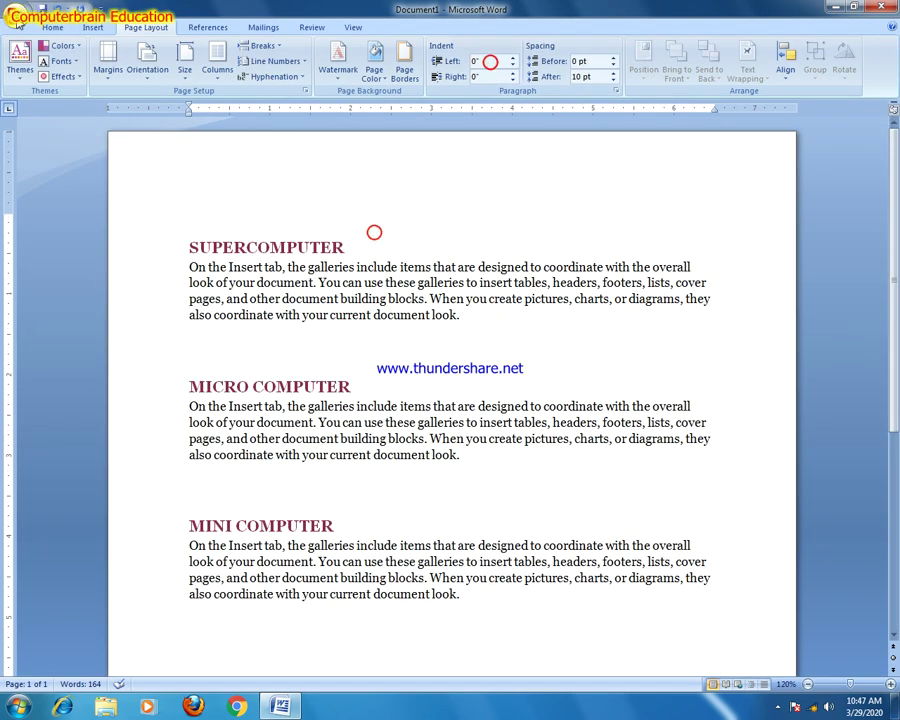
click(16, 19)
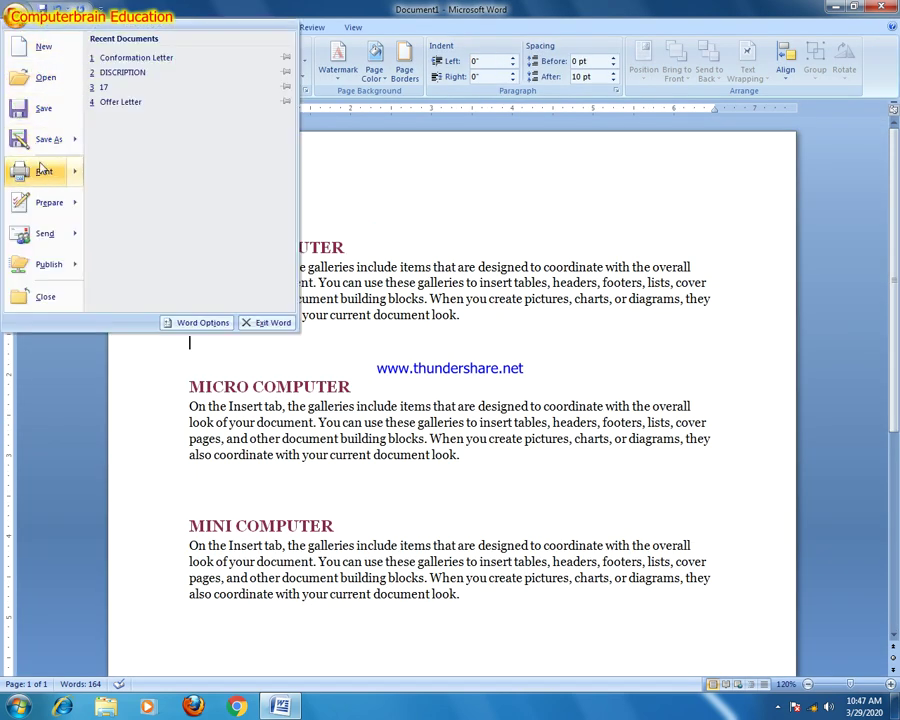
mouse_move(42, 172)
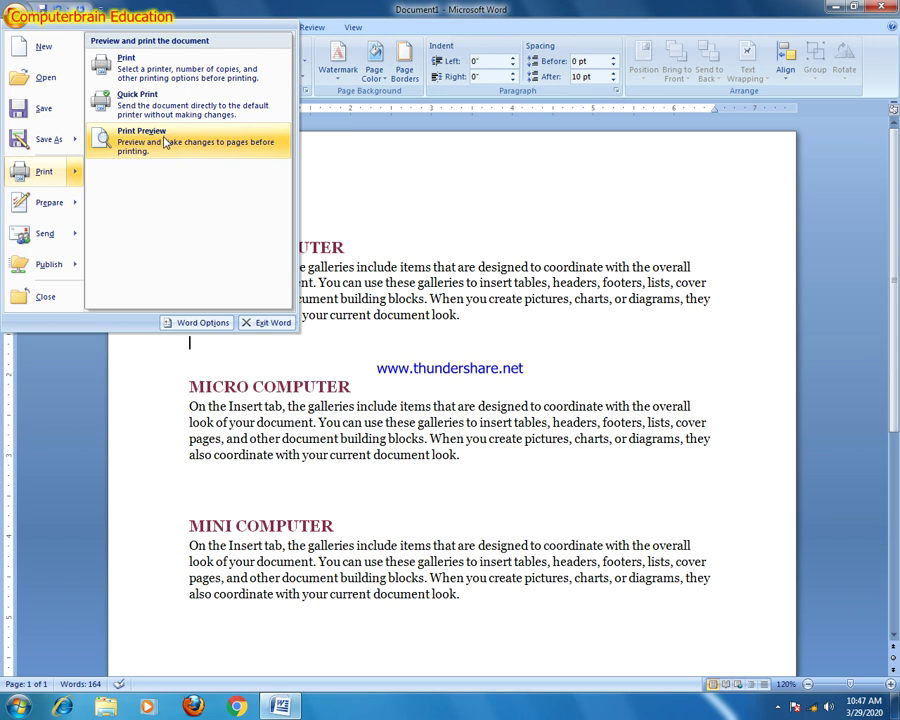
click(166, 143)
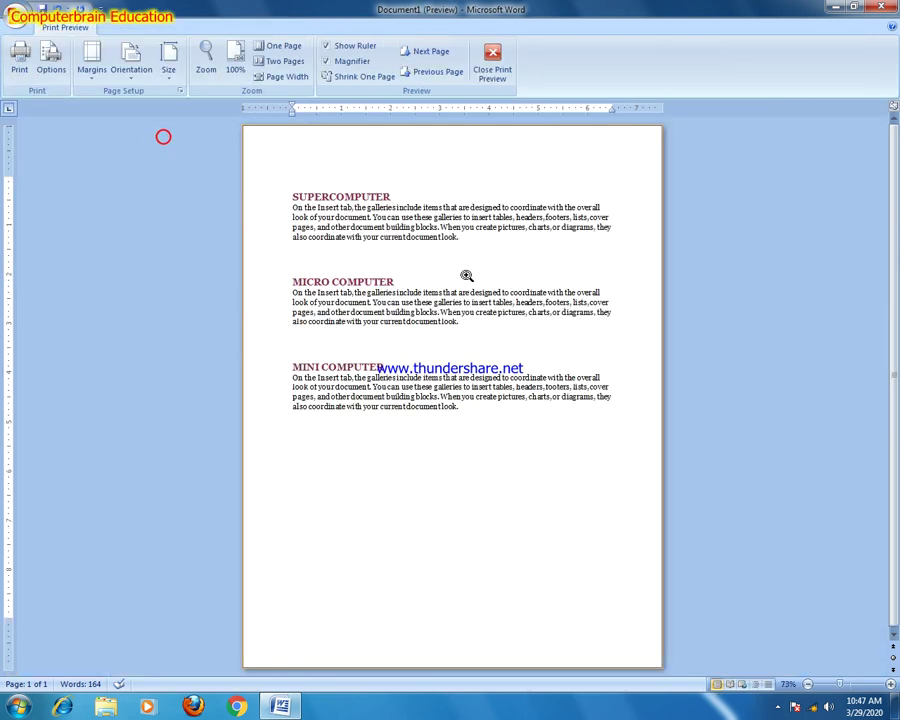
click(425, 256)
click(425, 256)
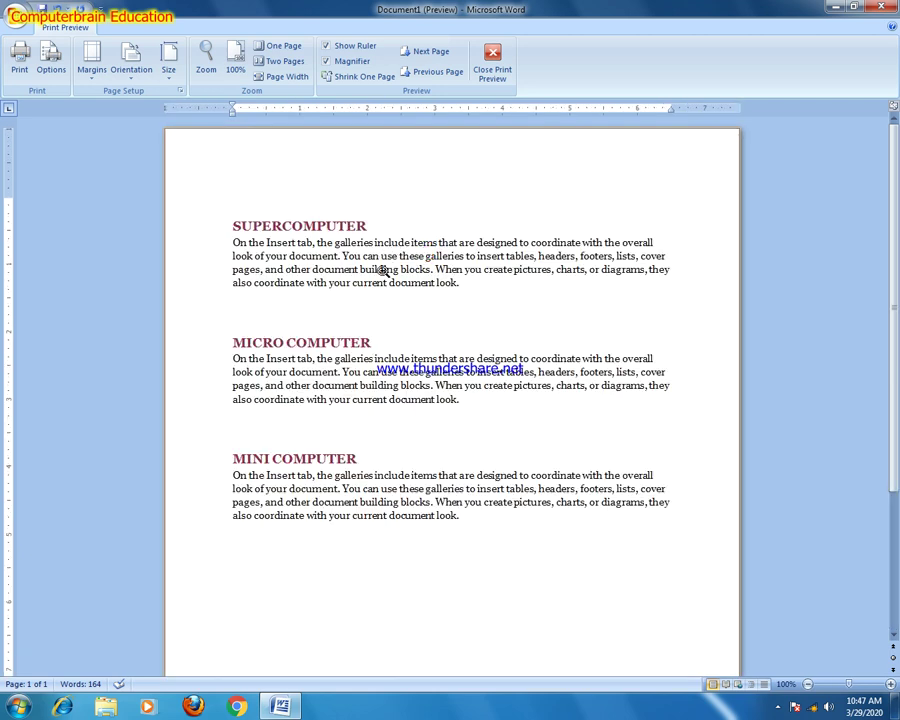
click(382, 270)
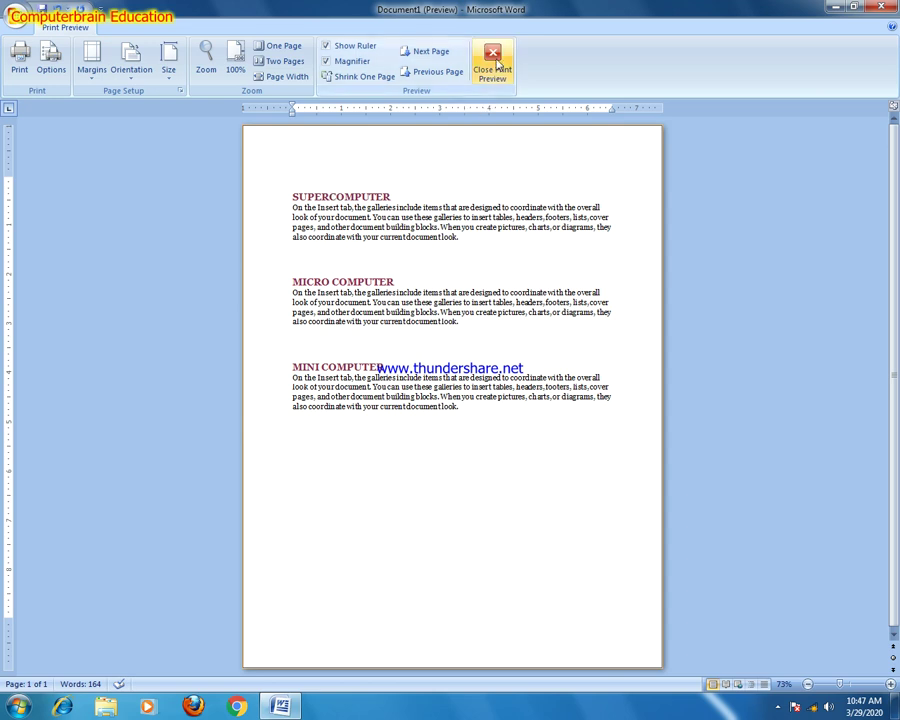
click(492, 62)
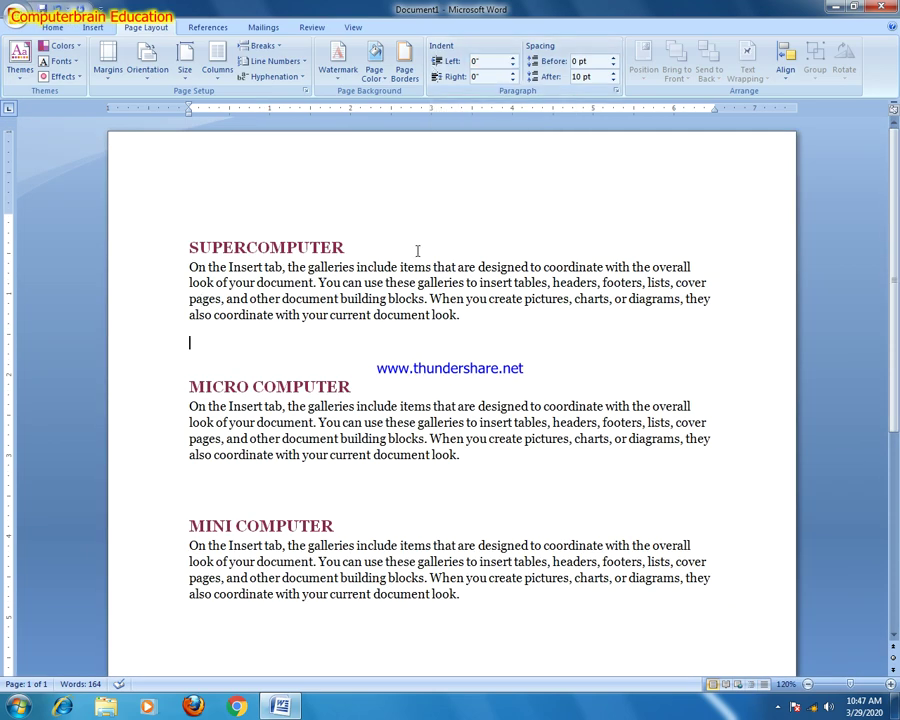
Apply the Origin theme effects, then swap to another built-in effects set
click(62, 76)
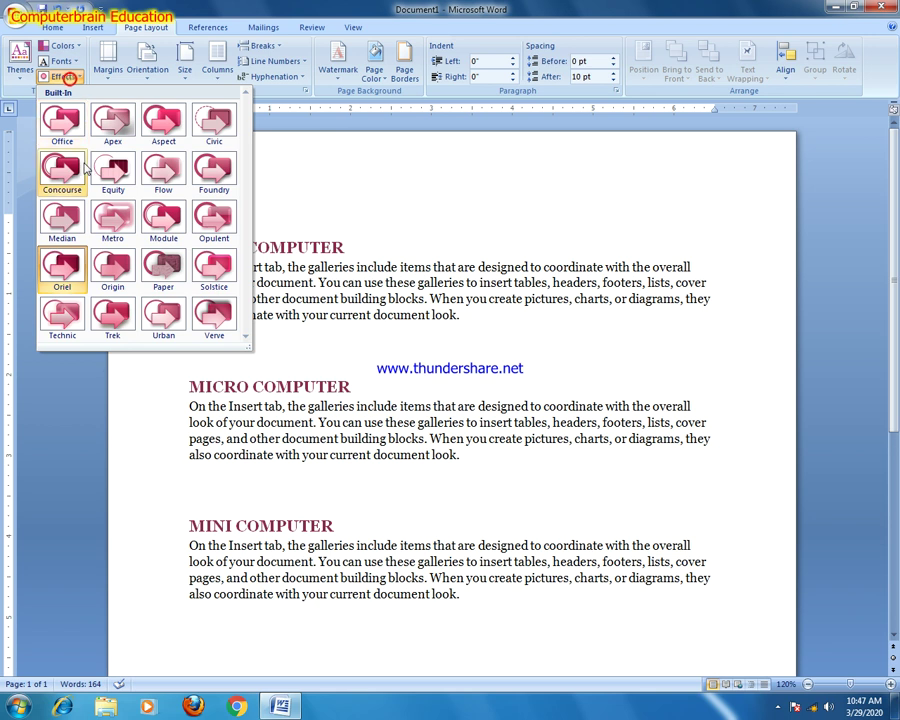
click(113, 275)
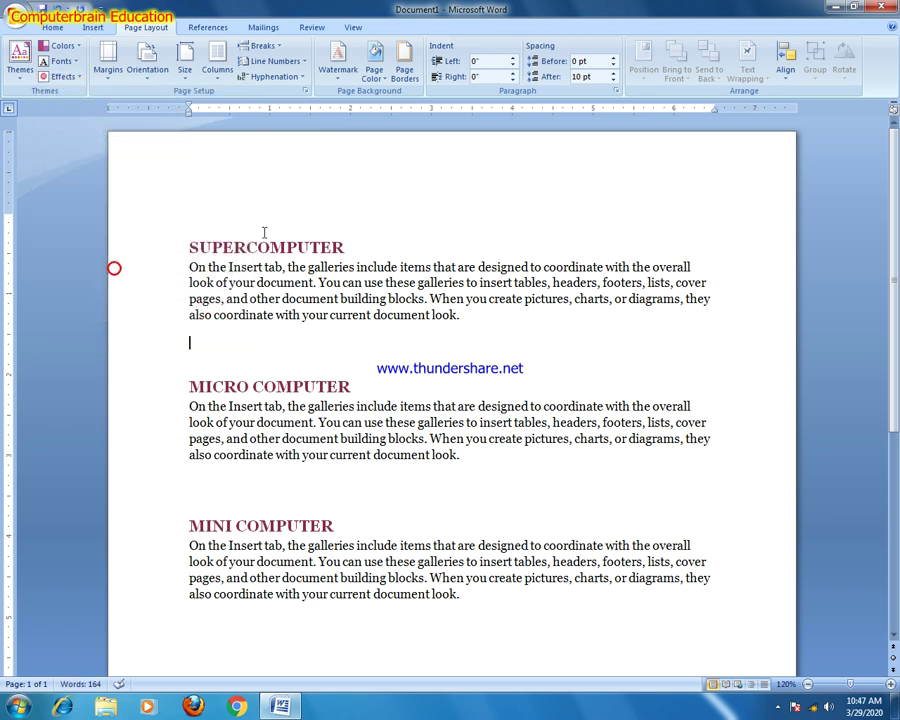
click(64, 77)
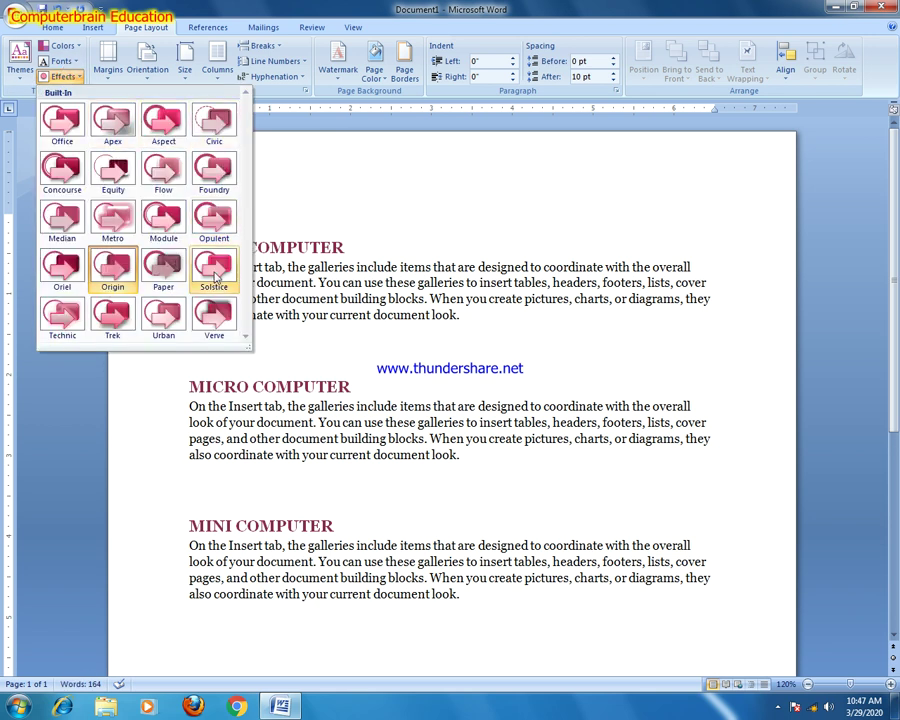
click(155, 185)
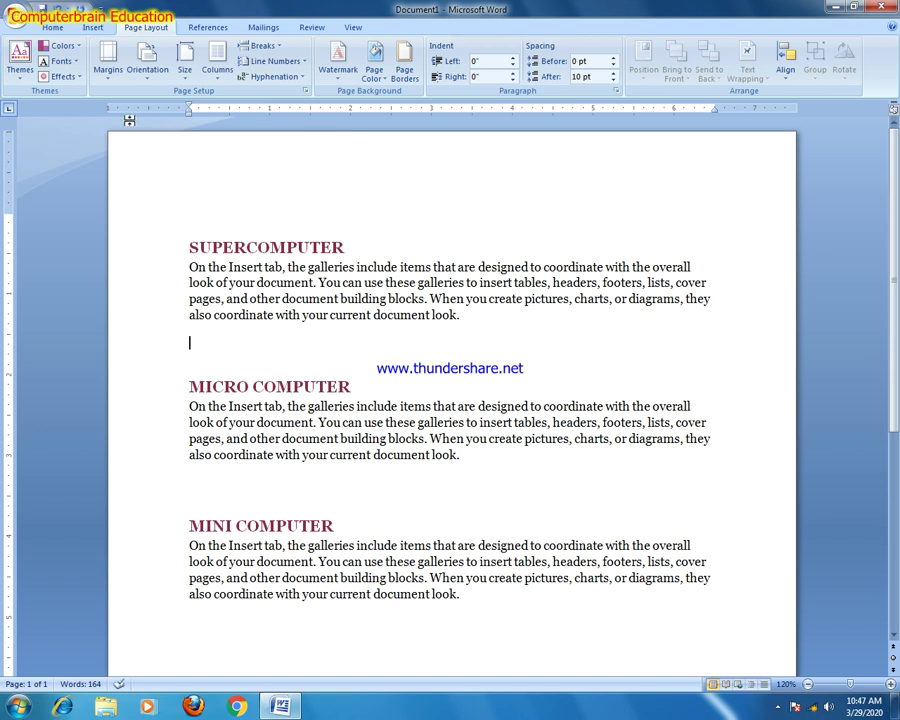